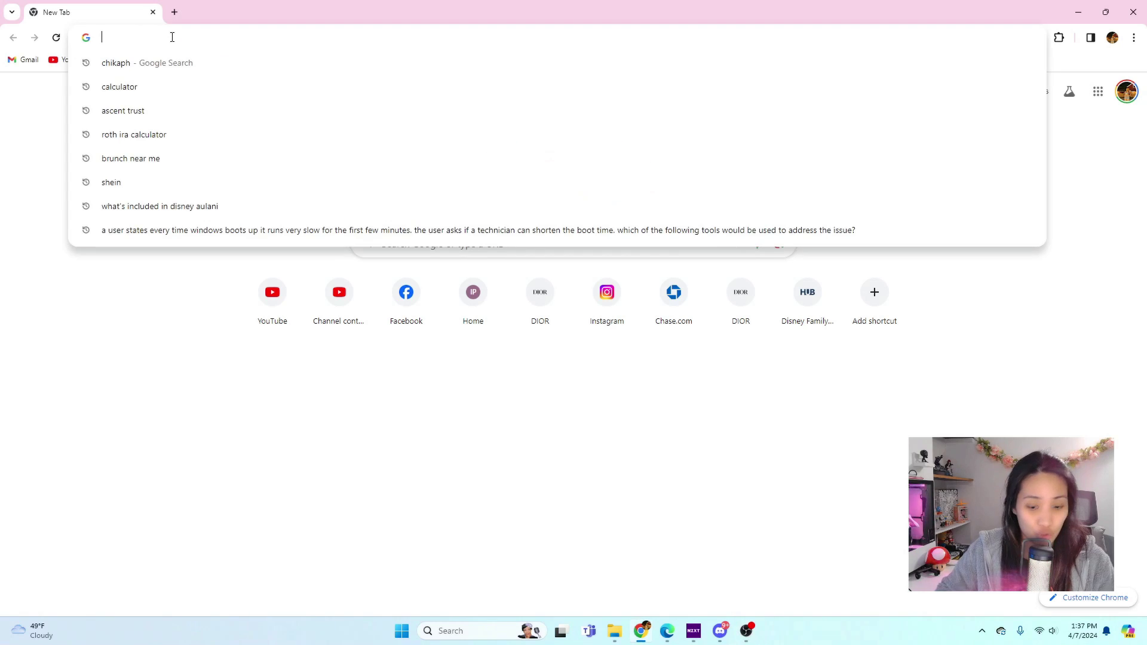
text(http)
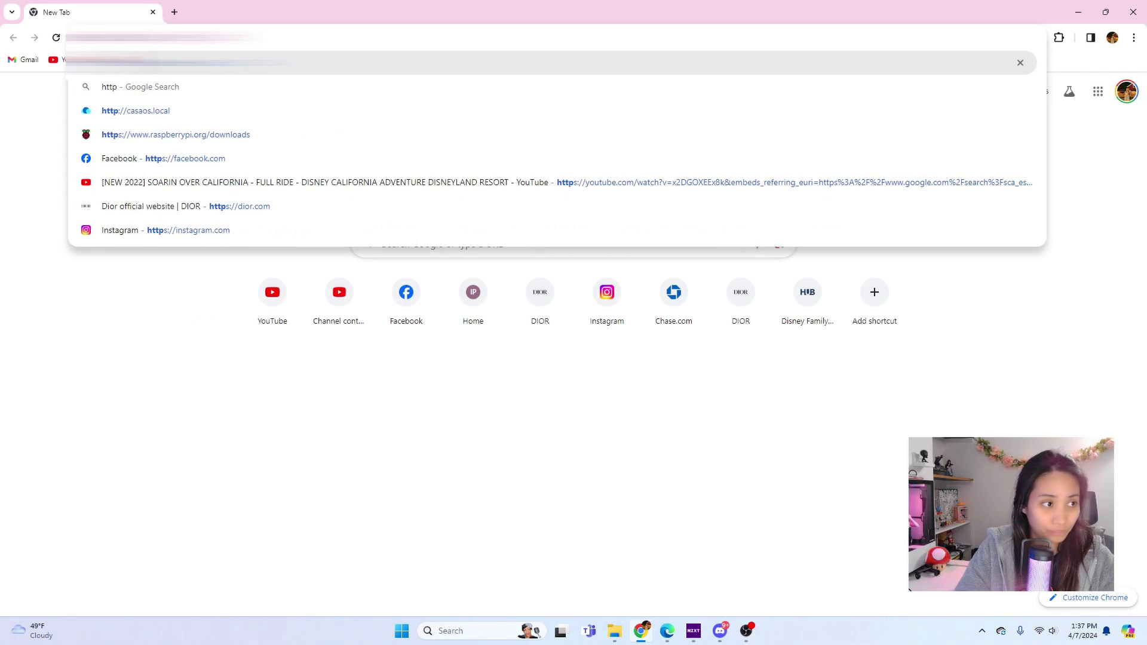
key(Down)
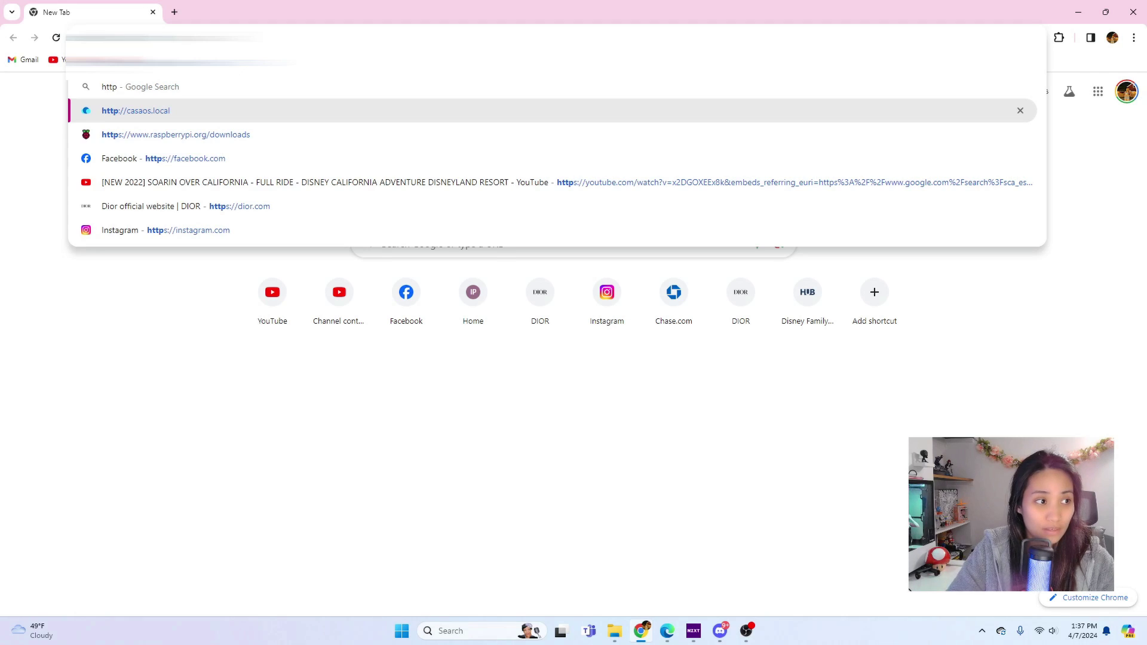
key(Return)
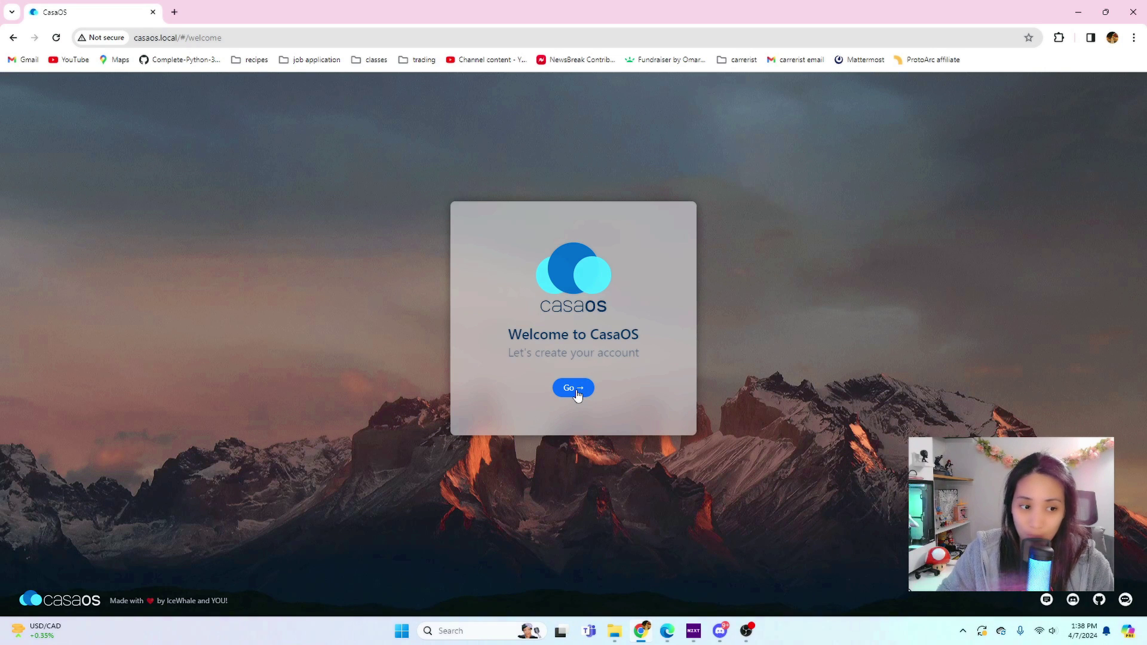
Start creating the CasaOS user account from the Welcome to CasaOS page.
click(577, 391)
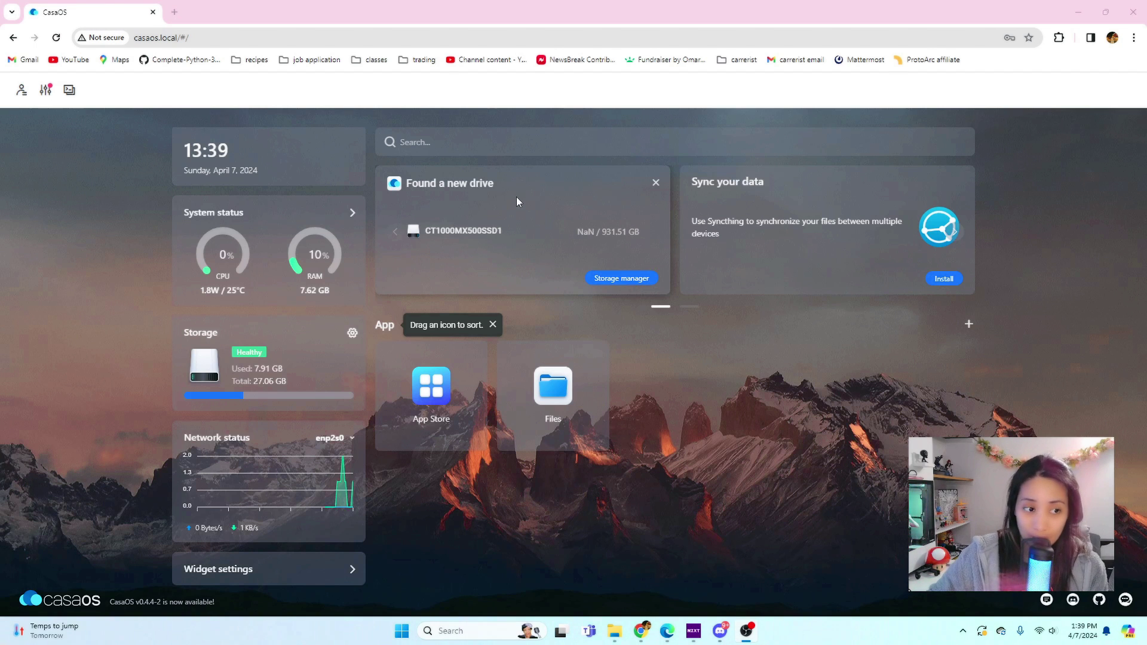
click(623, 279)
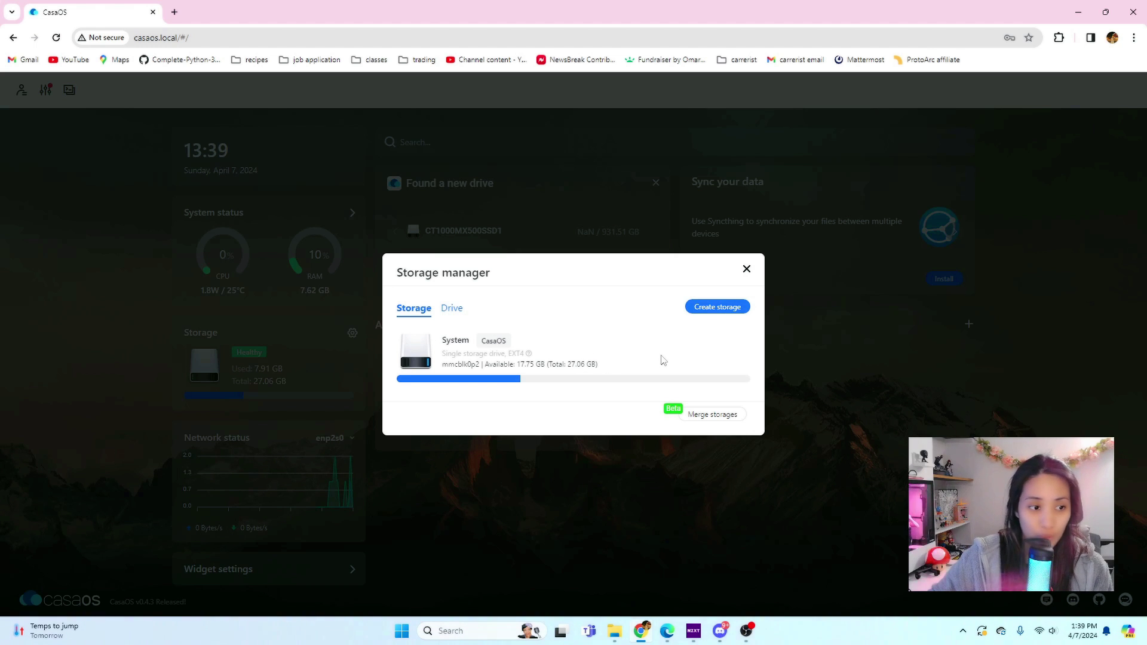
click(446, 310)
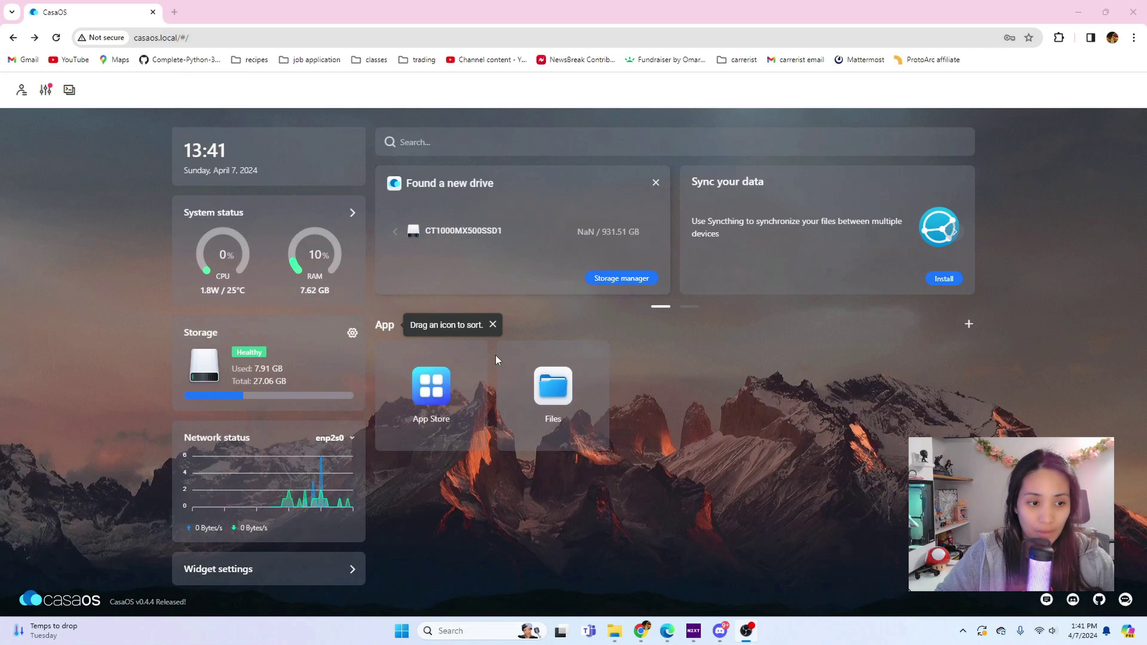
In Files, format the 931.51 GB CT1000MX500SSD1 drive as a new EXT4 storage named 'Content'.
click(553, 386)
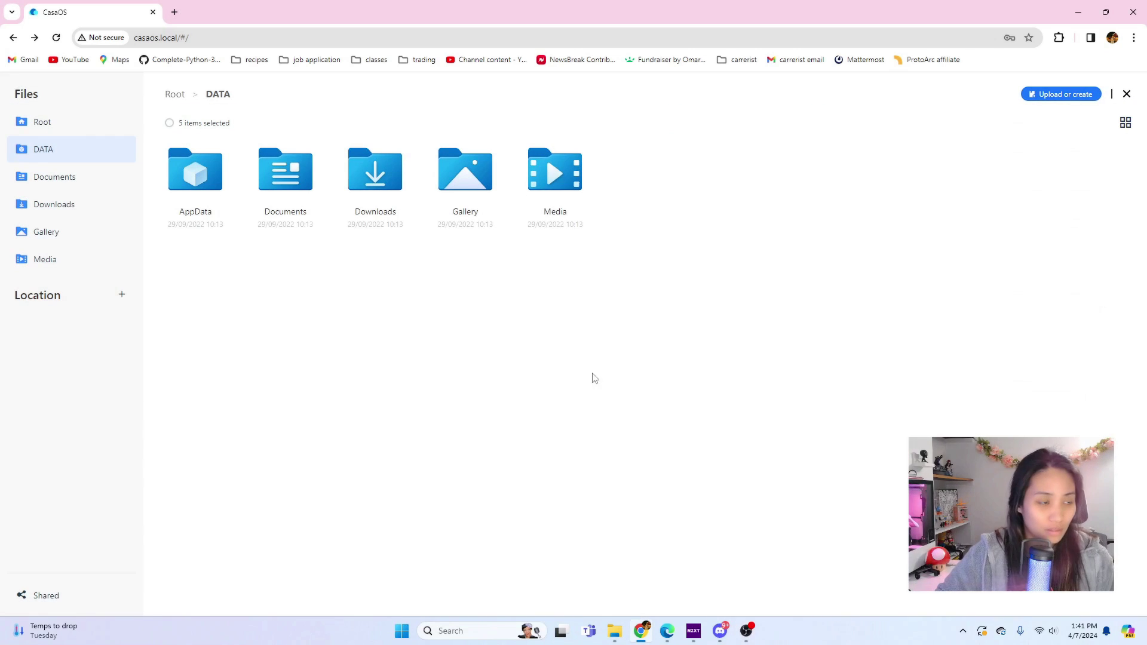
click(121, 295)
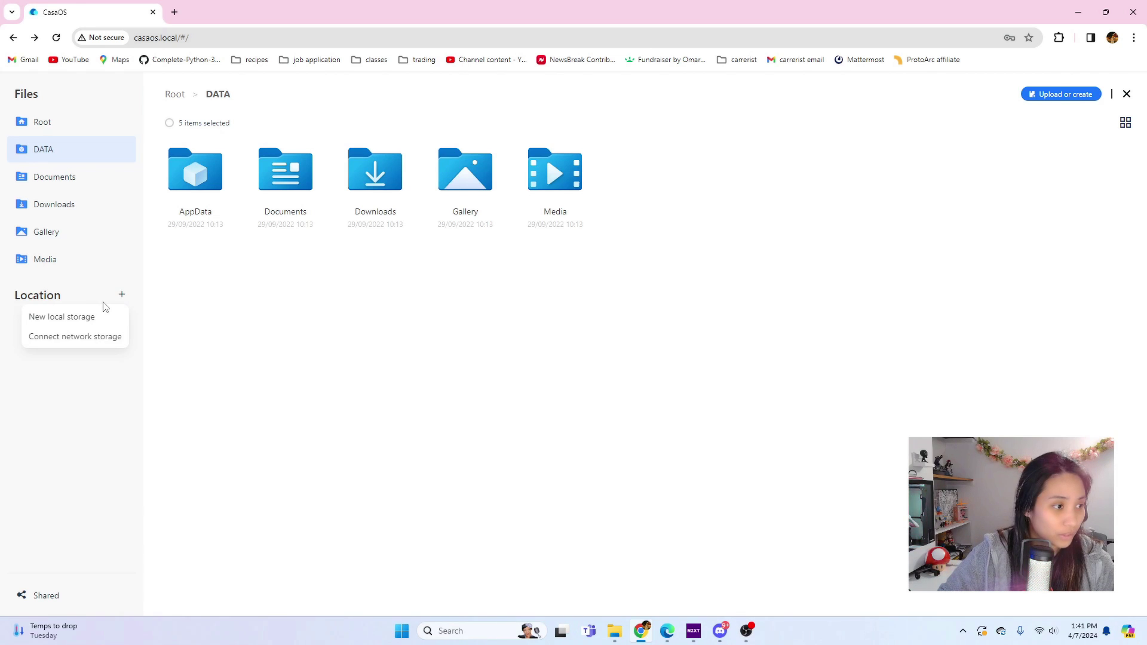
click(104, 337)
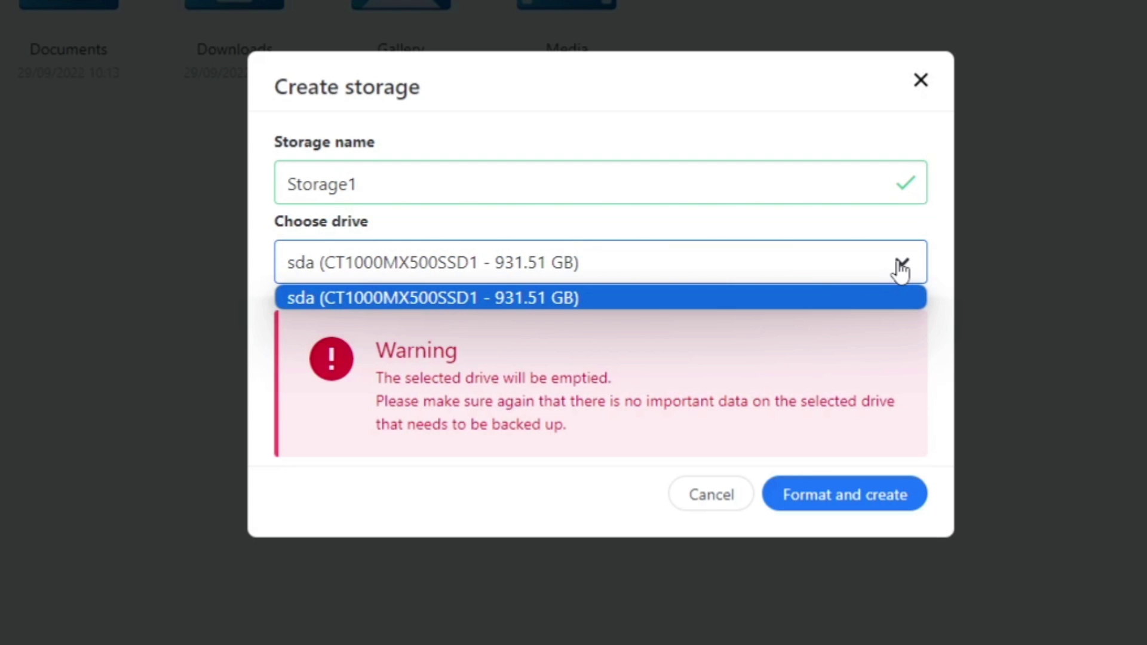
click(715, 133)
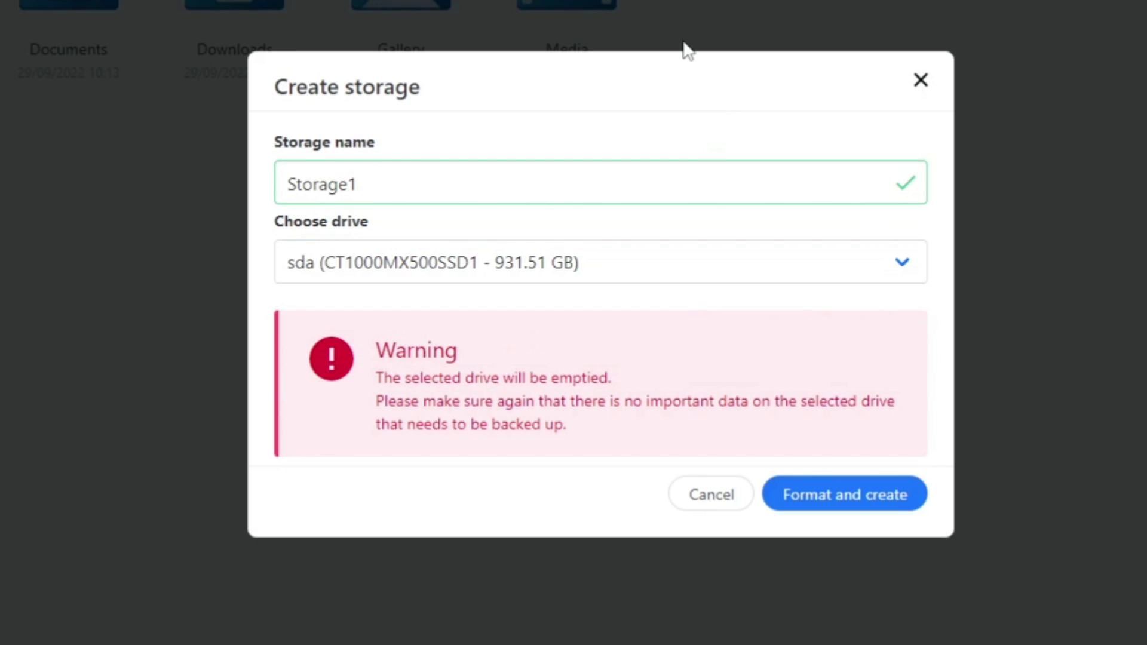
drag(376, 183, 227, 189)
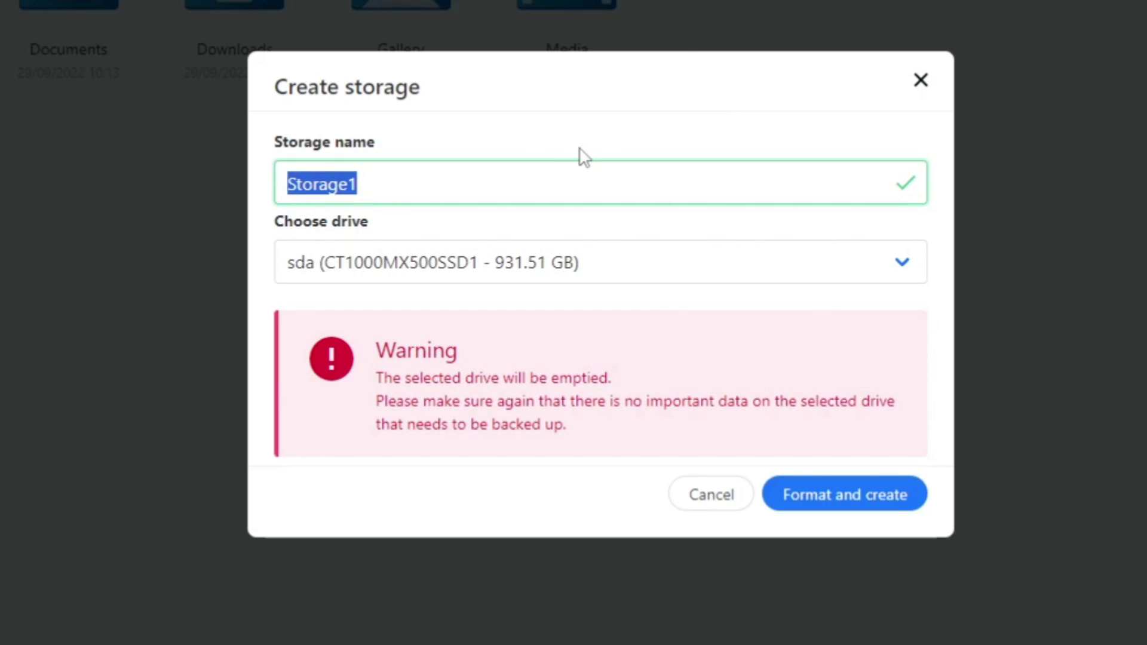
text(Content)
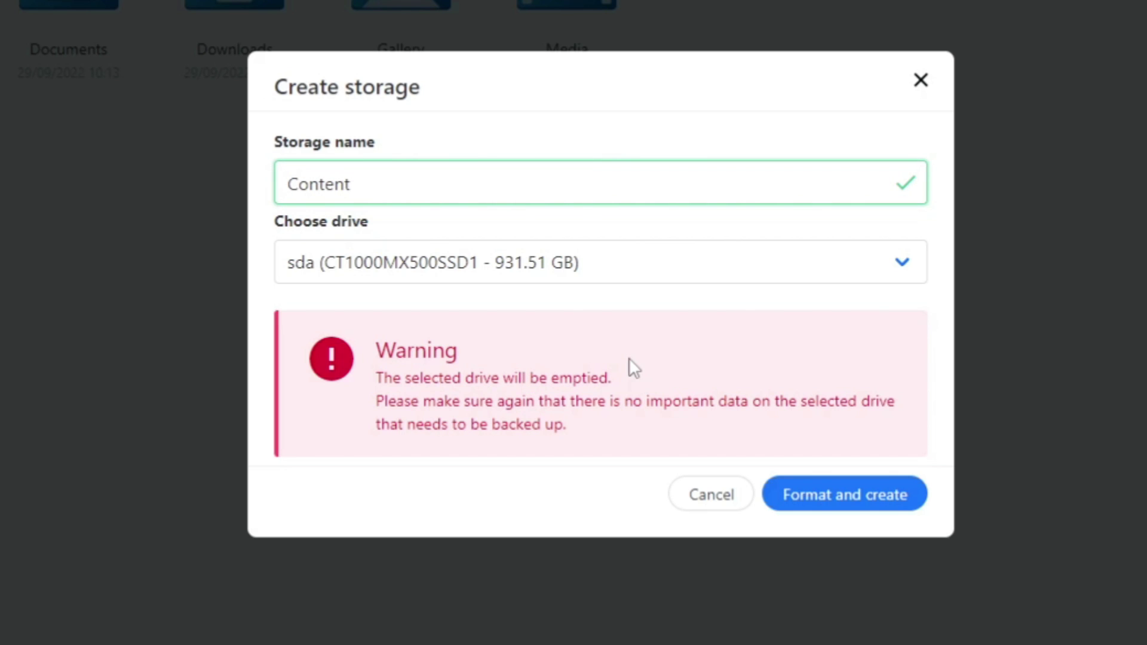
click(823, 499)
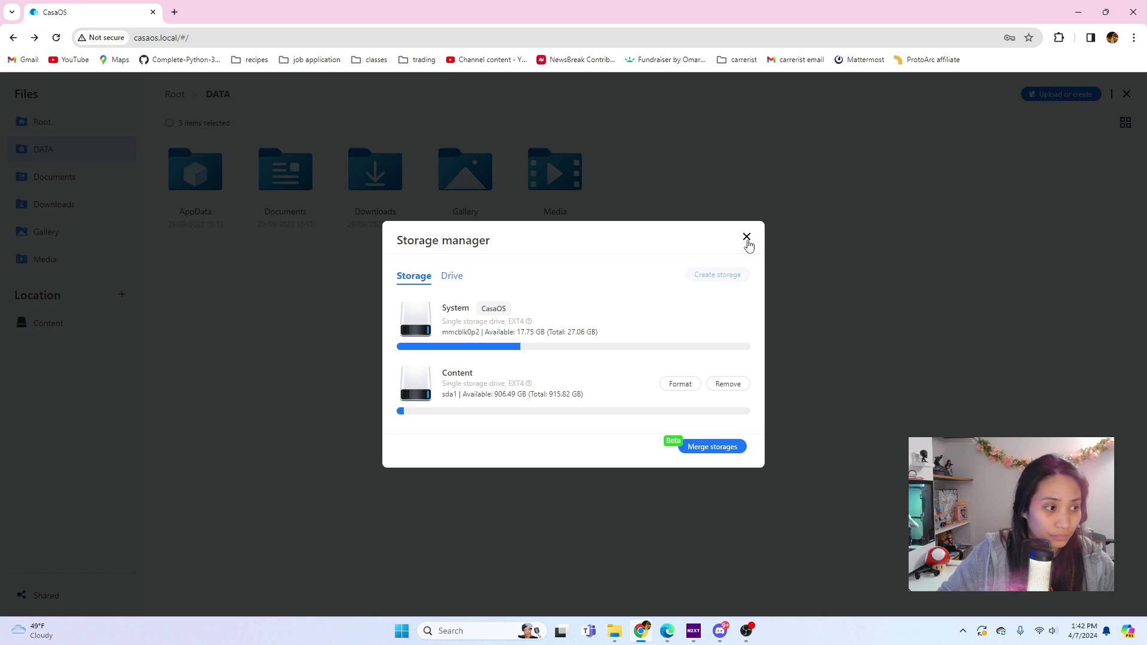
click(878, 118)
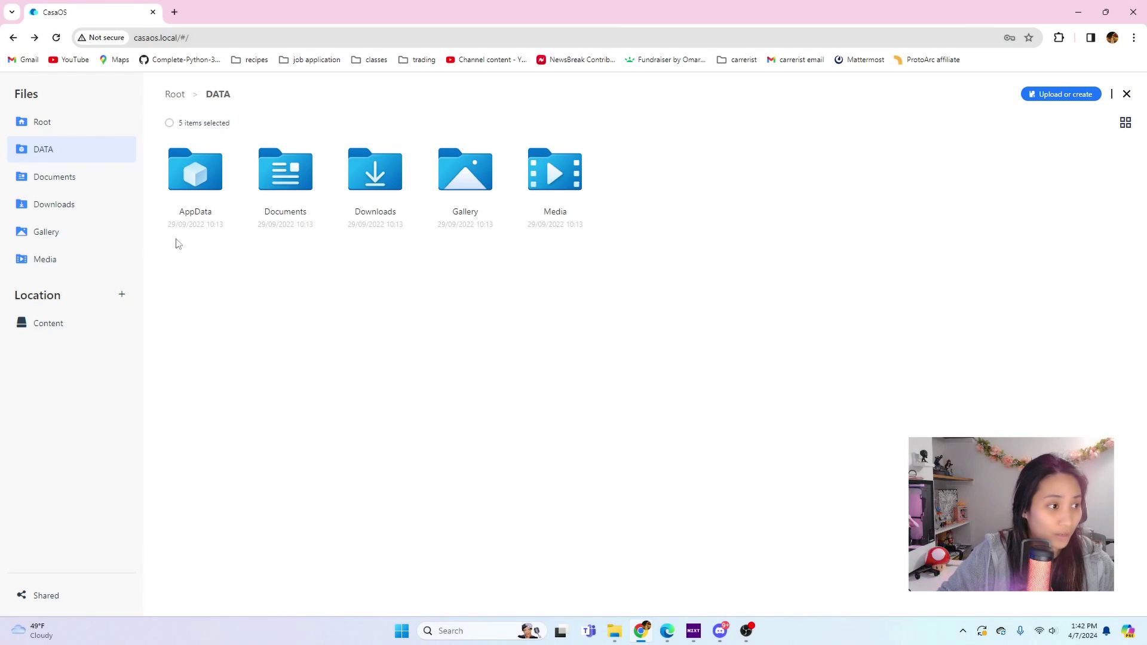
Open the Content storage and browse to the USB drive's DCIM\DJI_001 video folder in File Explorer.
click(47, 329)
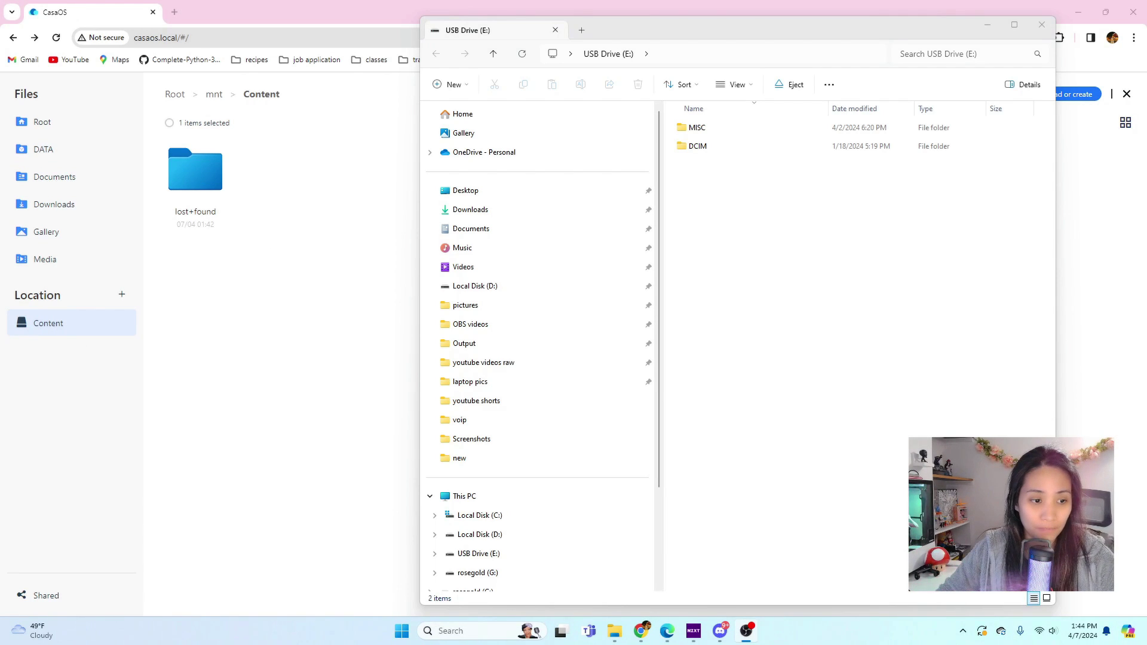
drag(620, 32, 617, 27)
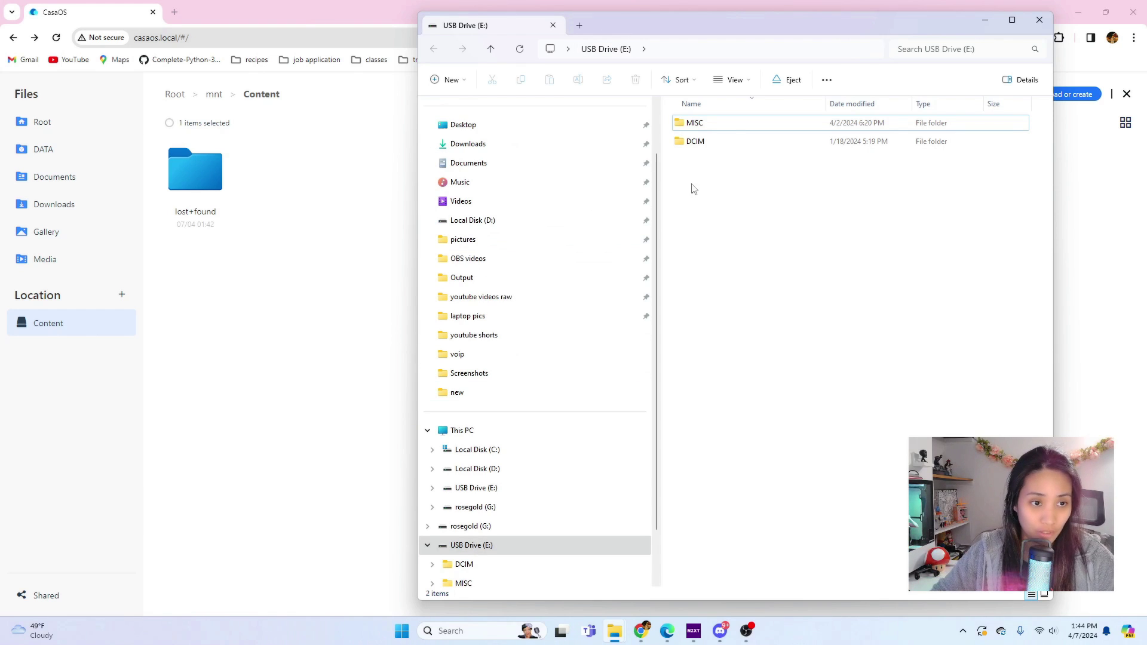
double_click(696, 141)
double_click(697, 122)
Select the DJI video clips and upload them into folder 4724 on Content.
scroll(1053, 179, down, 5)
drag(1053, 180, 1069, 388)
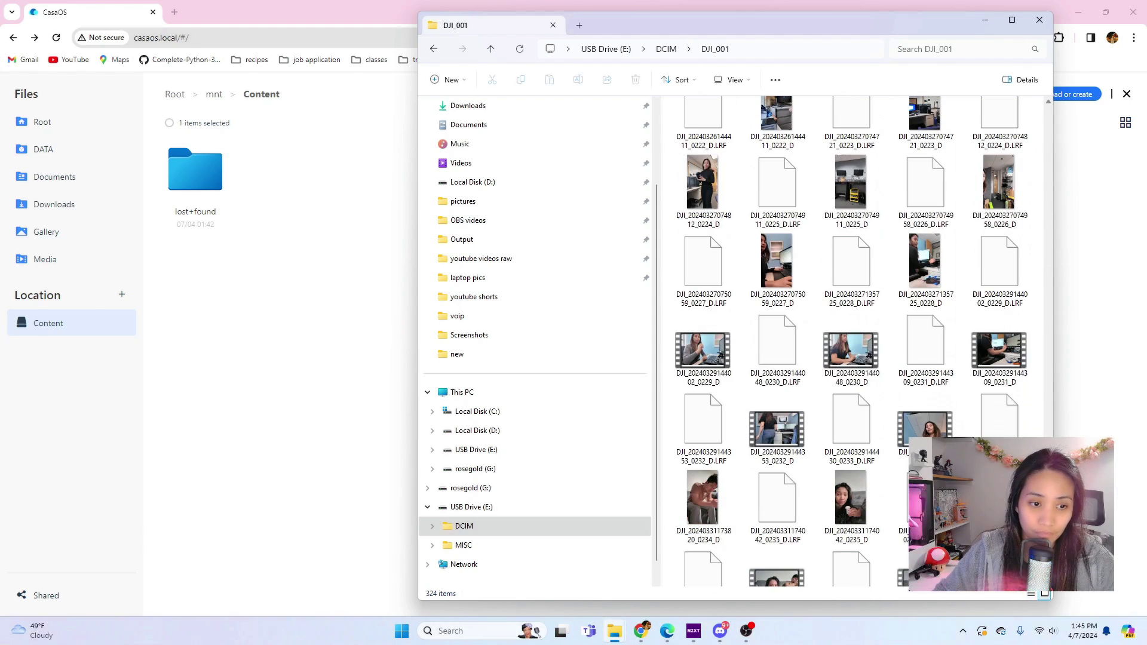
click(702, 349)
ctrl+click(850, 350)
ctrl+click(999, 349)
ctrl+click(777, 428)
ctrl+click(924, 421)
click(366, 346)
click(1061, 94)
click(1054, 118)
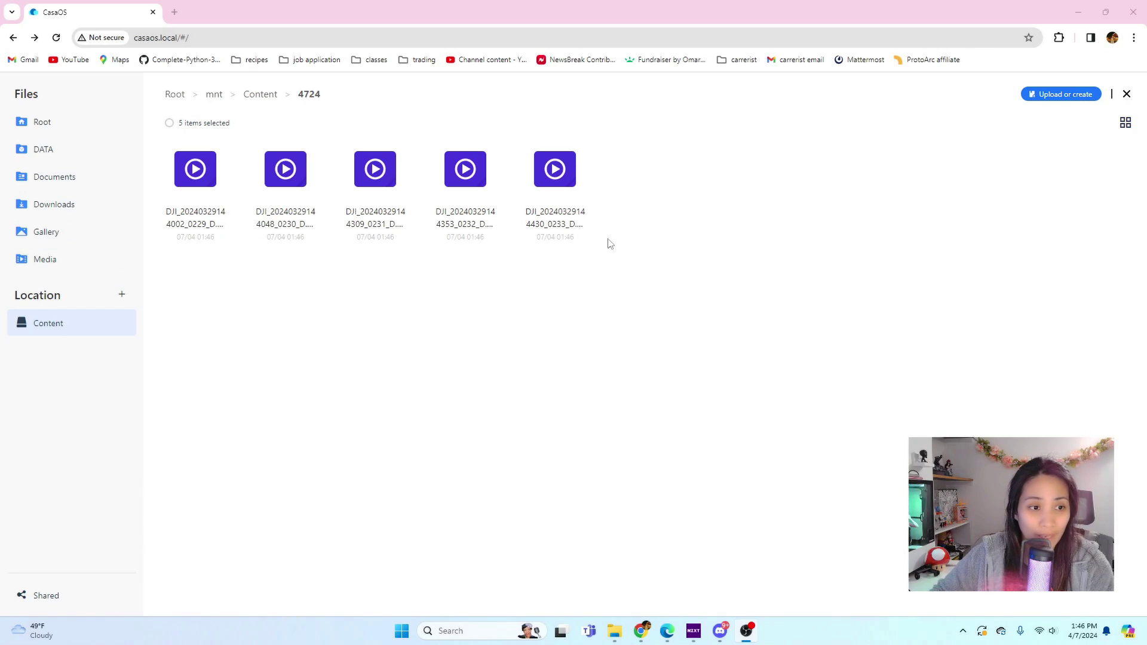
Reopen folder 4724 from the Content breadcrumb and check the five uploaded DJI videos dated 07/04 01:46.
click(87, 328)
click(212, 94)
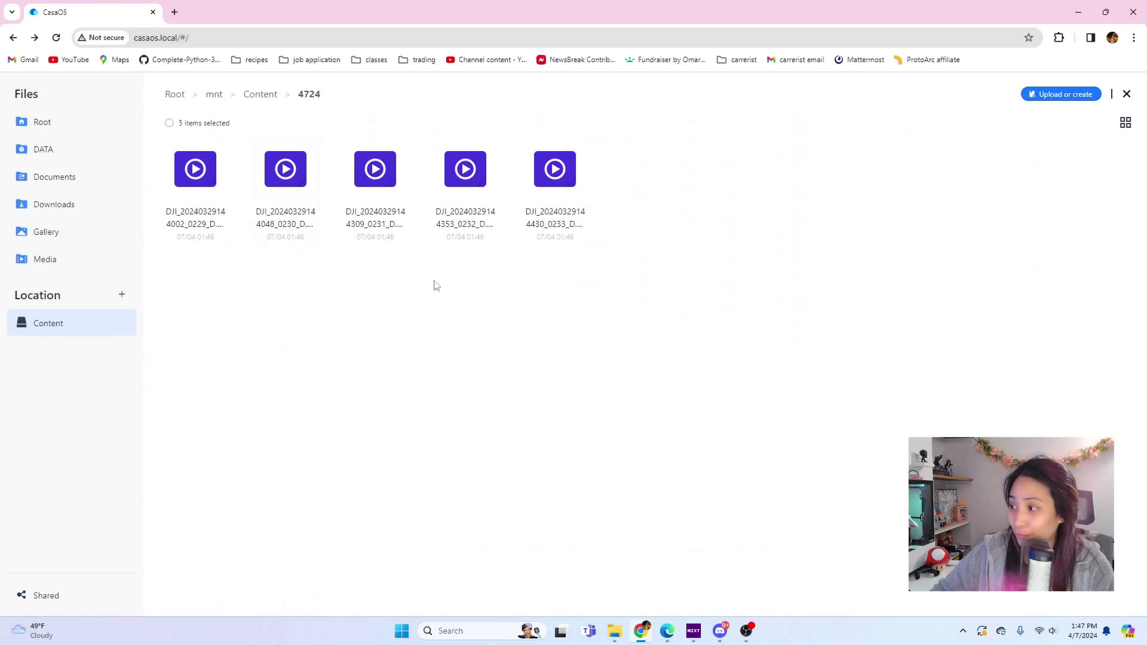
drag(646, 282, 172, 186)
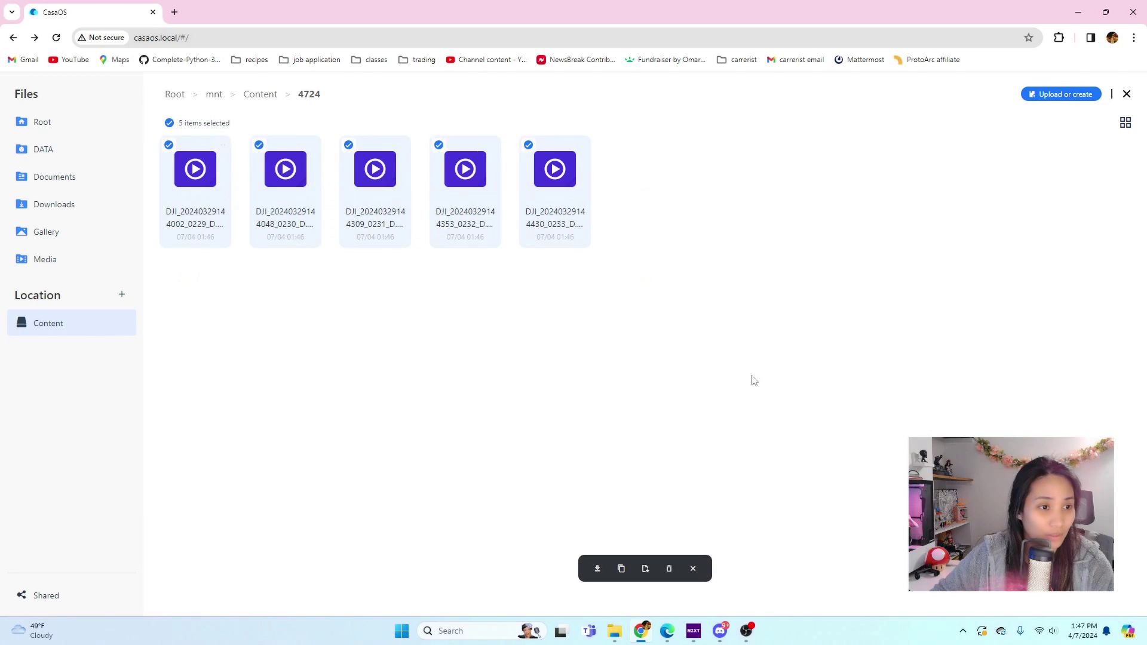
click(275, 263)
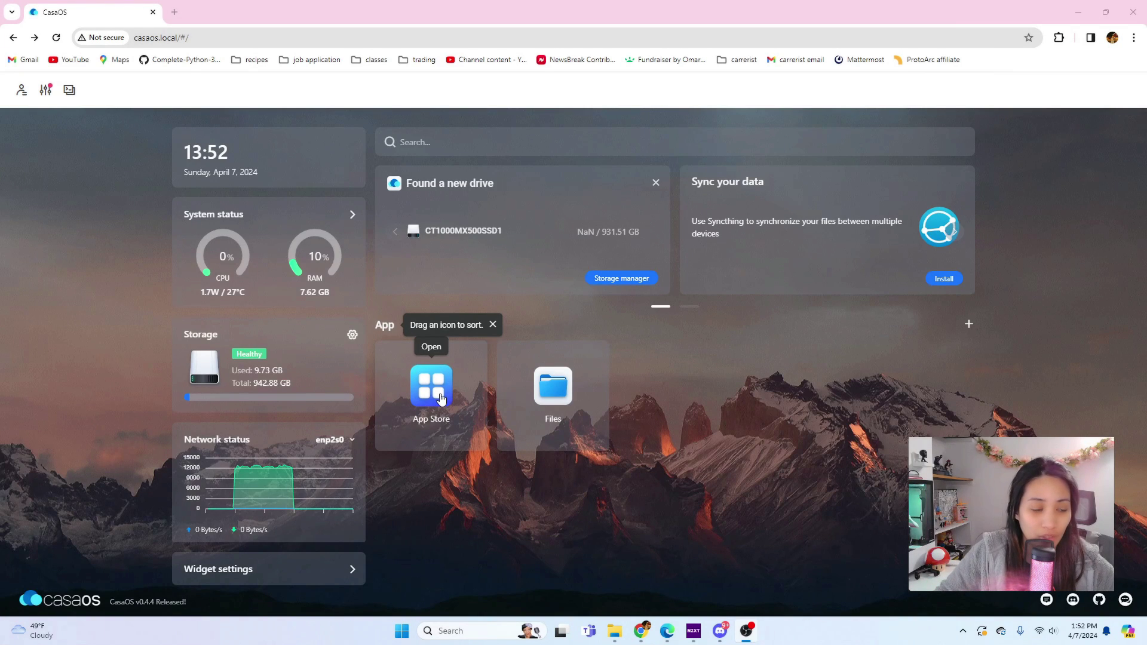
Open the App Store and scroll through apps such as Plex, Jellyfin, Nextcloud and Syncthing.
click(472, 371)
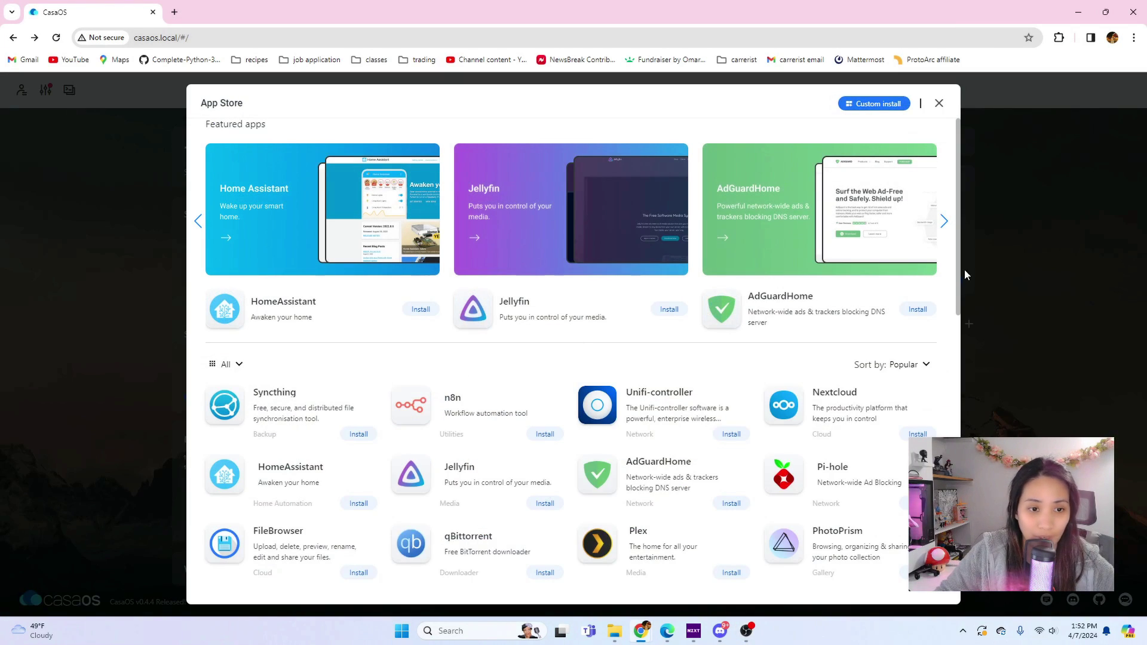
scroll(961, 233, down, 1)
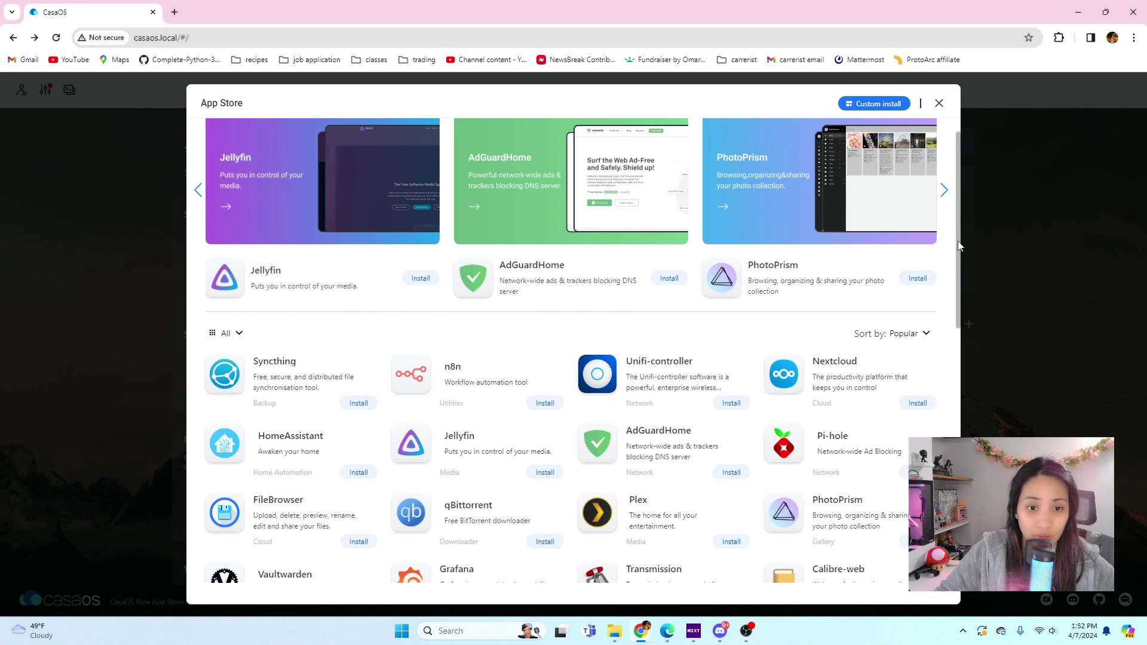
drag(958, 245, 957, 305)
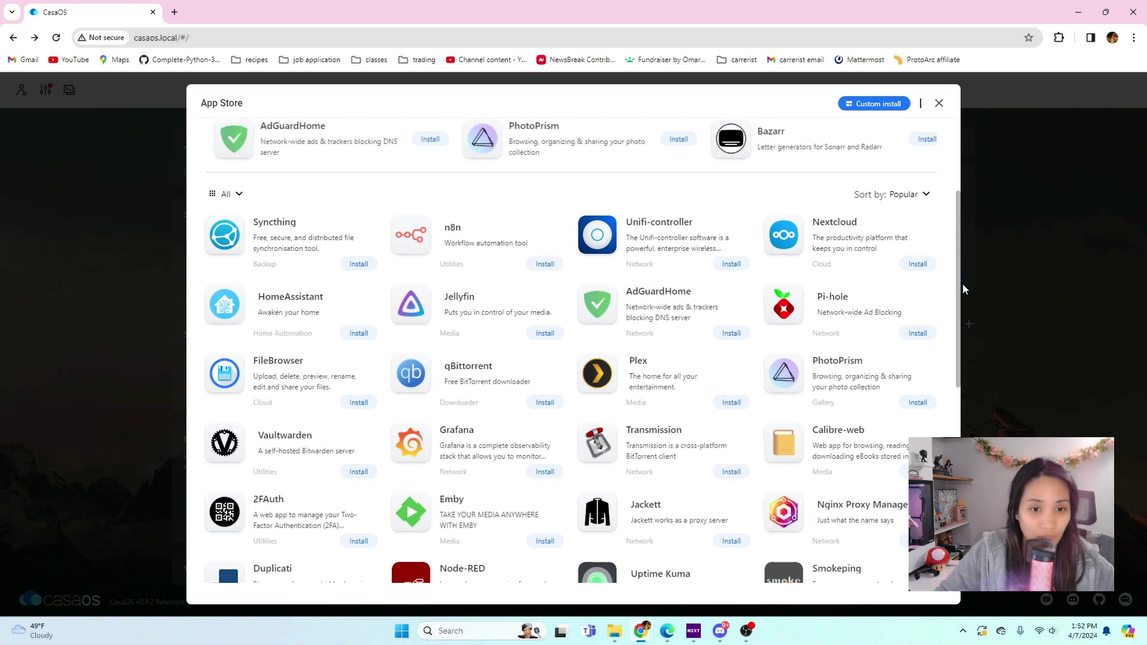
drag(961, 305, 962, 324)
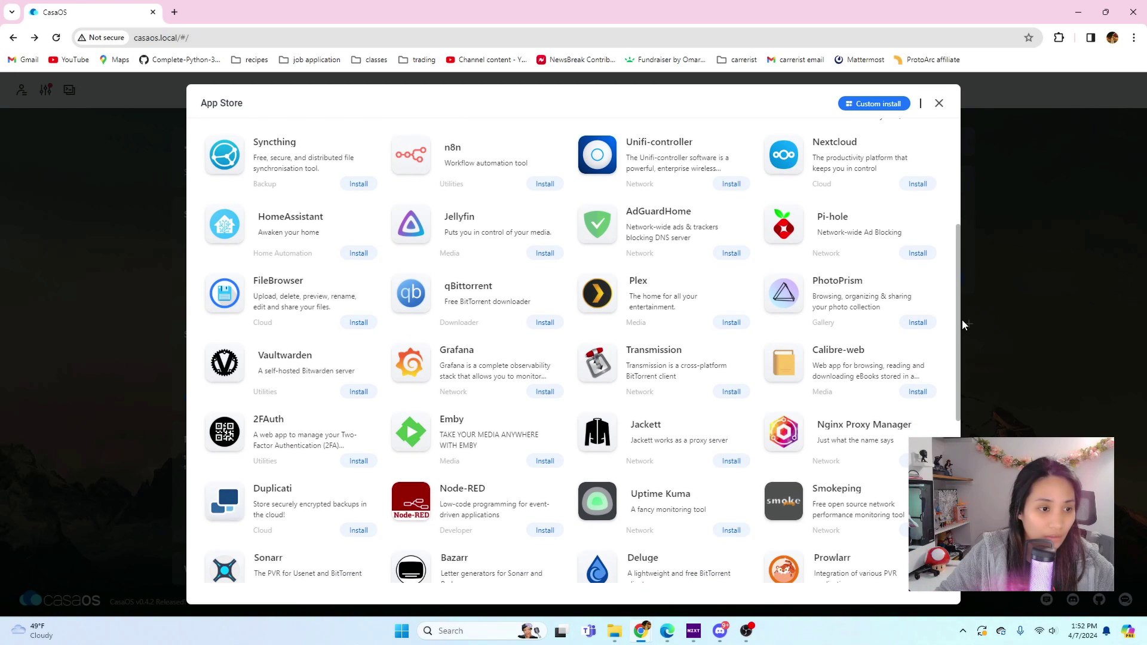
drag(962, 323, 962, 478)
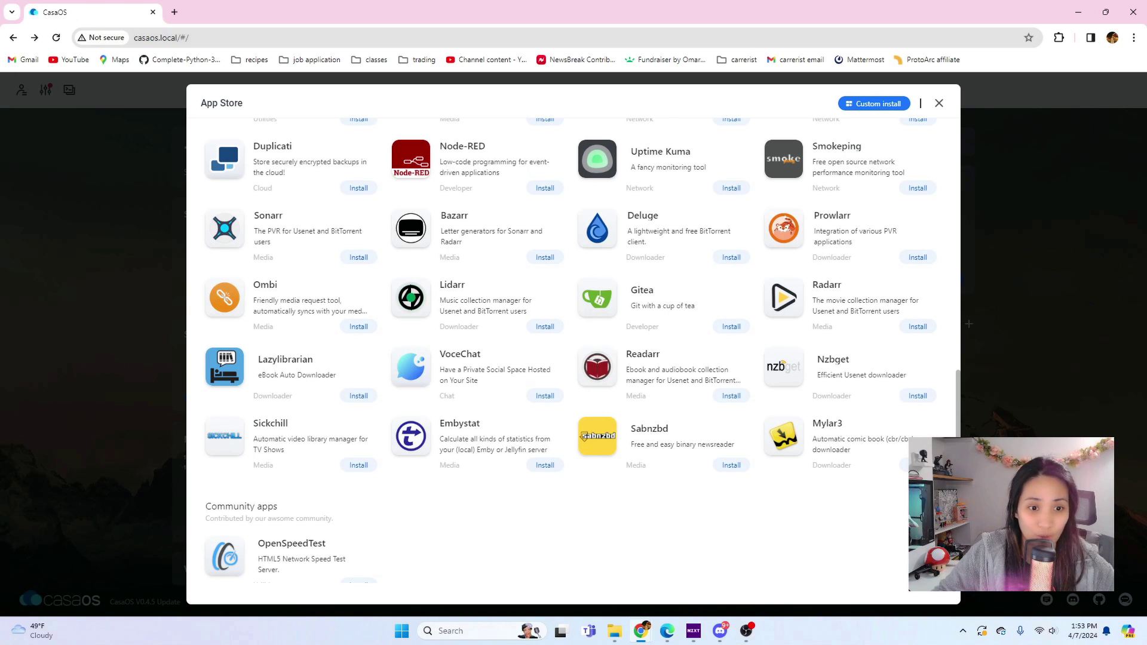
drag(963, 454, 962, 290)
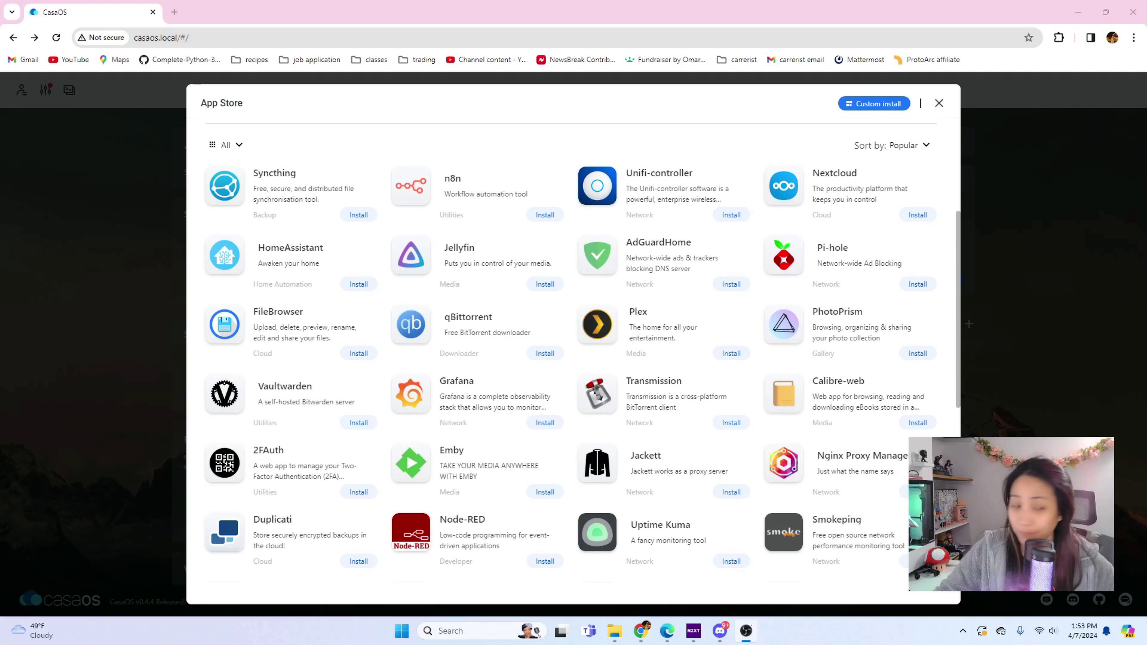
scroll(594, 306, up, 4)
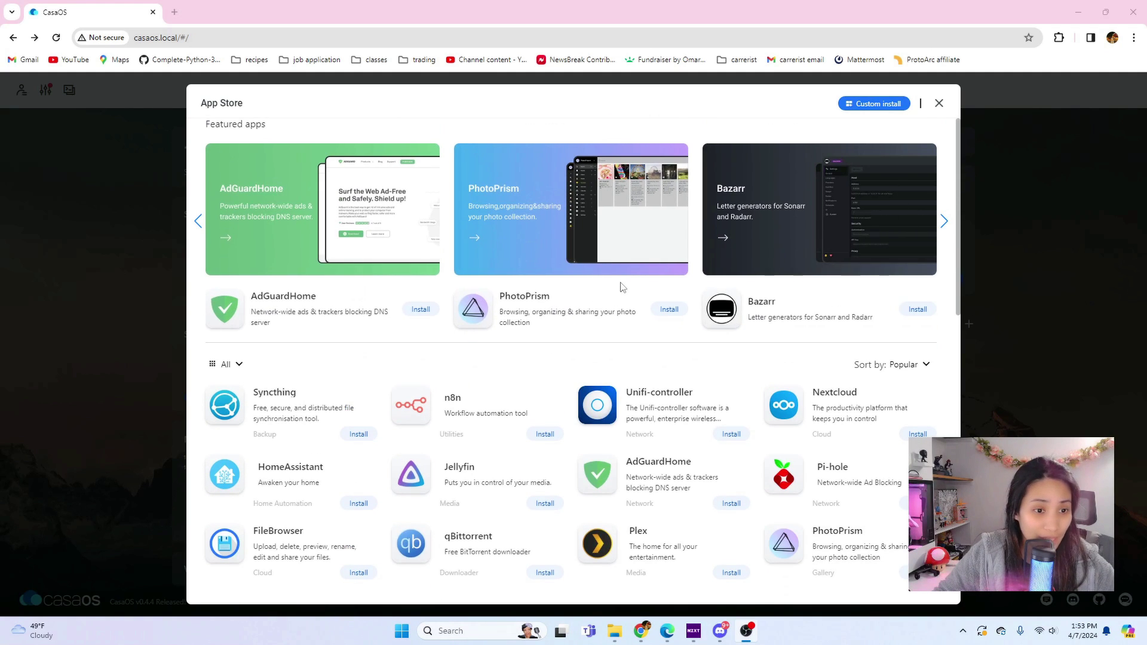
drag(960, 258, 963, 313)
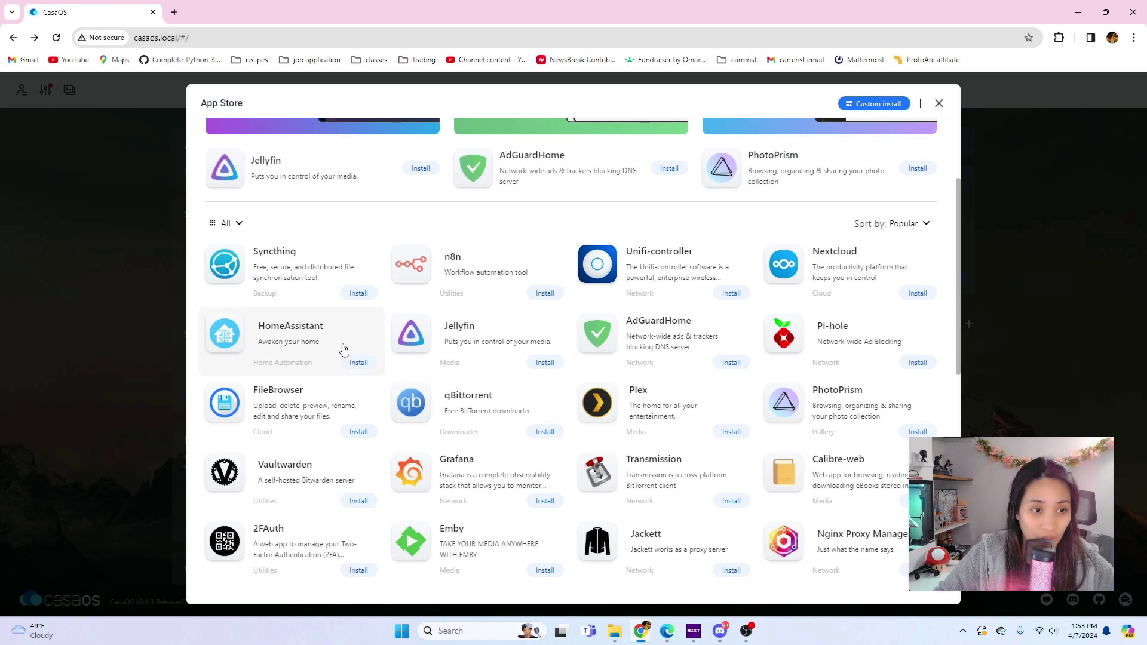
scroll(784, 329, down, 2)
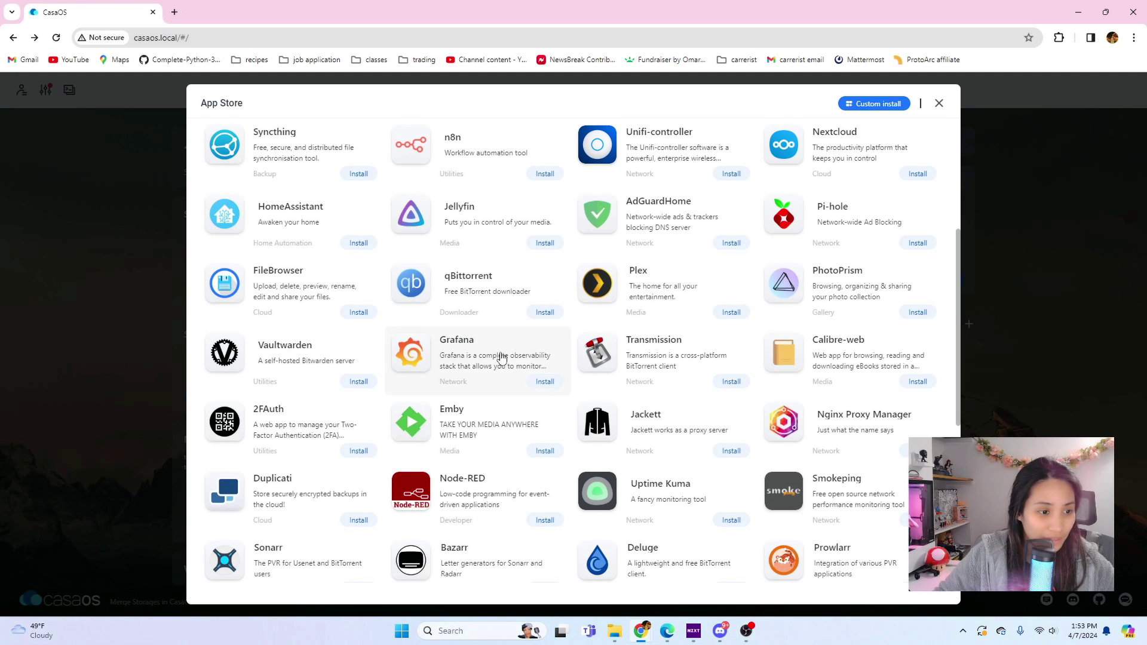
scroll(519, 353, up, 1)
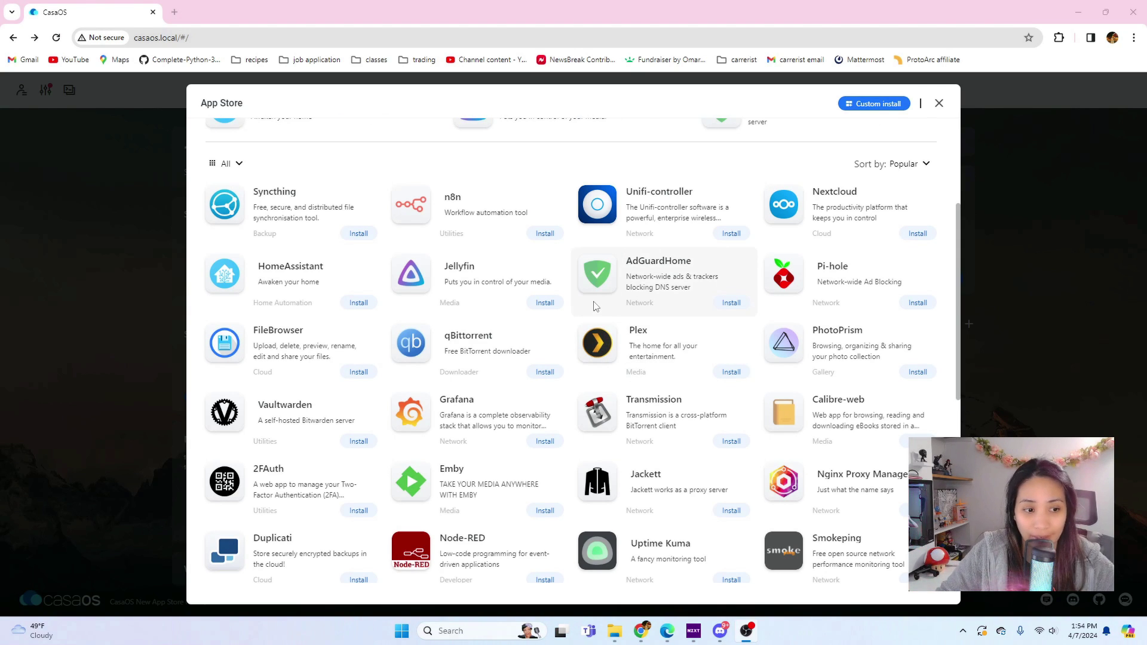
drag(959, 308, 968, 467)
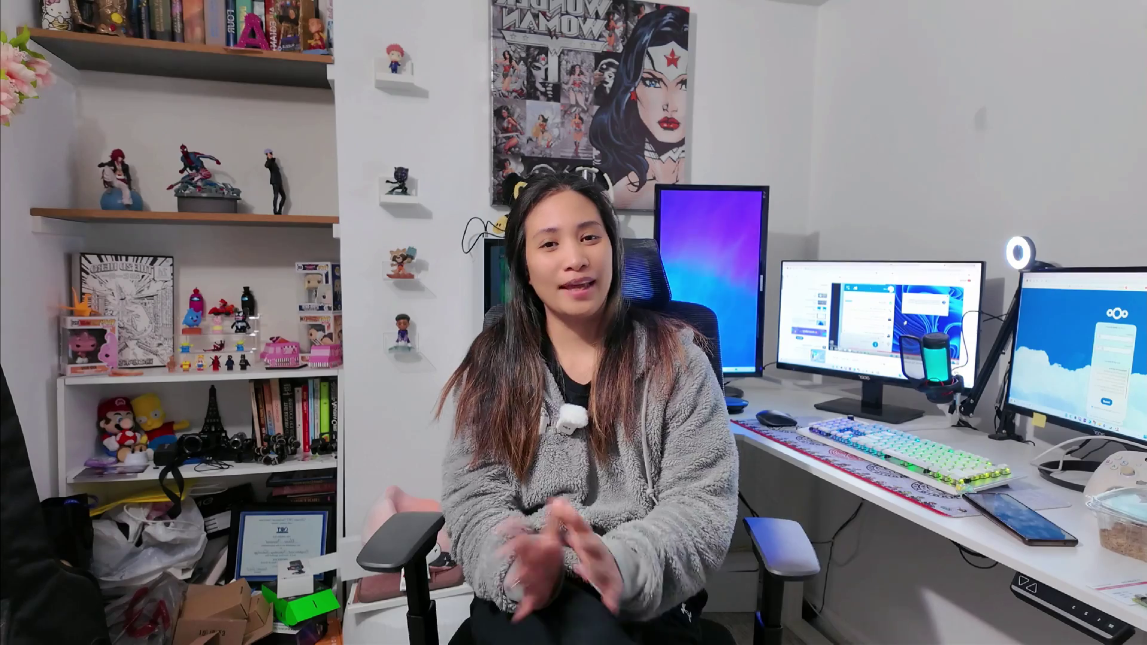